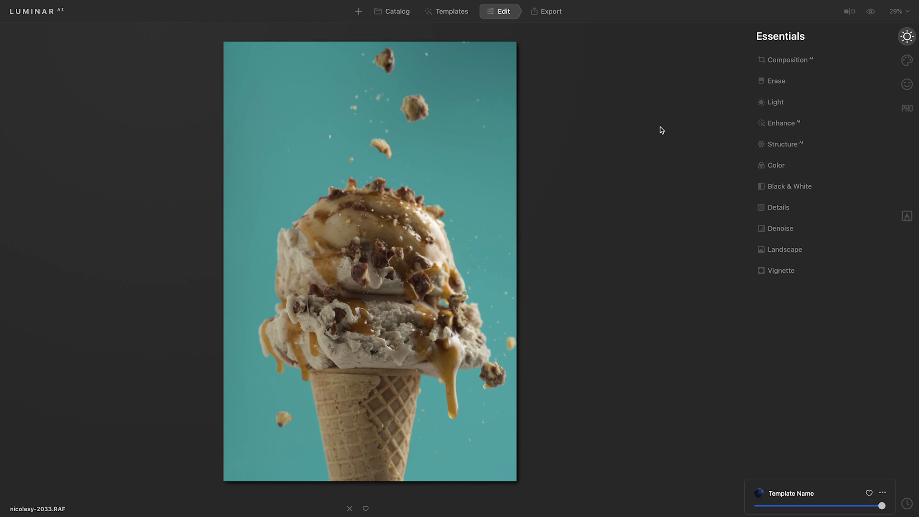
# Step: Raise the Enhance AI Accent to 48 and bring up the Local Masking panel
pyautogui.click(784, 126)
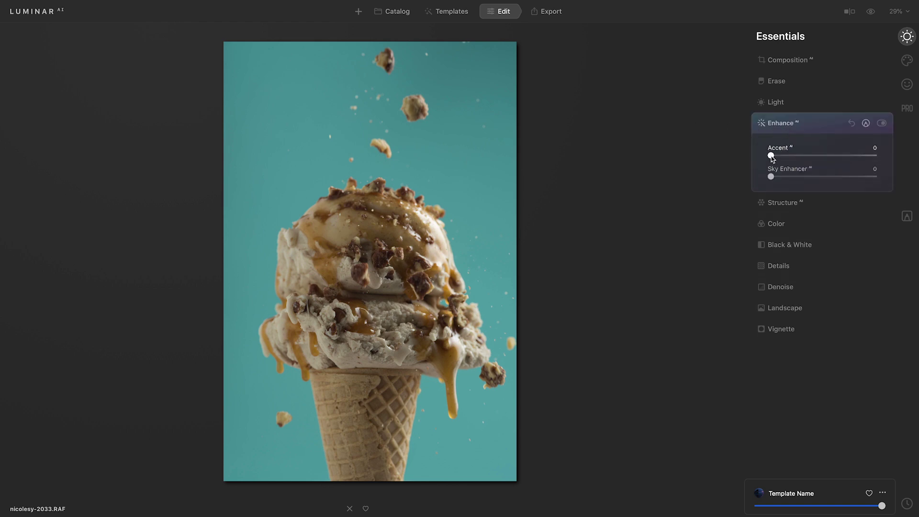
pyautogui.moveTo(770, 157); pyautogui.dragTo(822, 157)
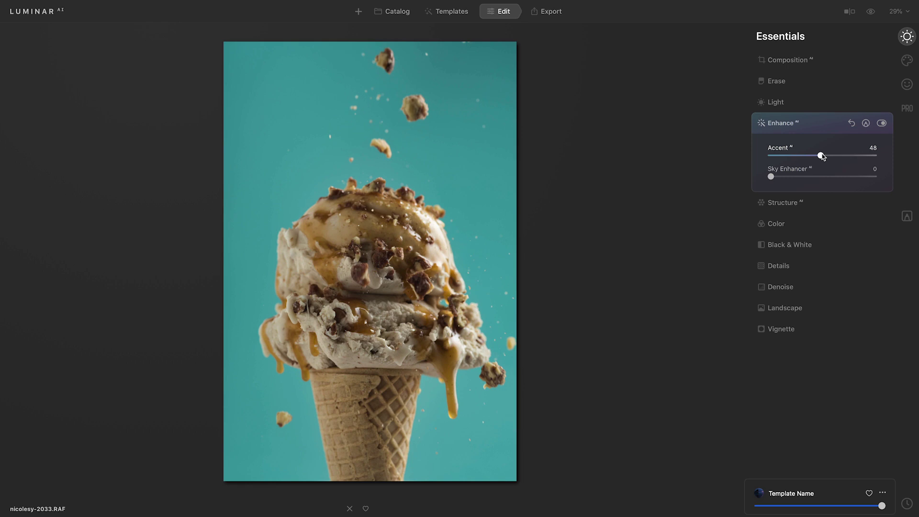
pyautogui.click(908, 218)
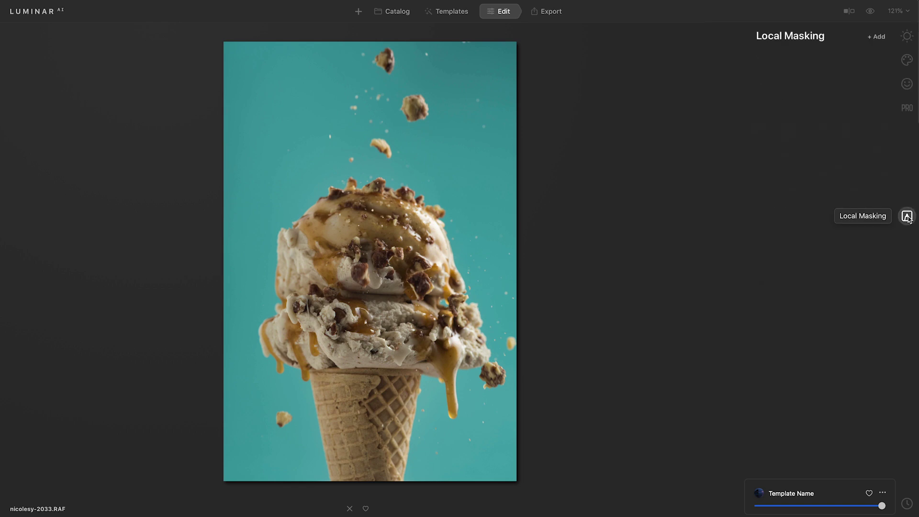
# Step: Add a Basic paint-mask layer from the Local Masking add menu
pyautogui.click(881, 37)
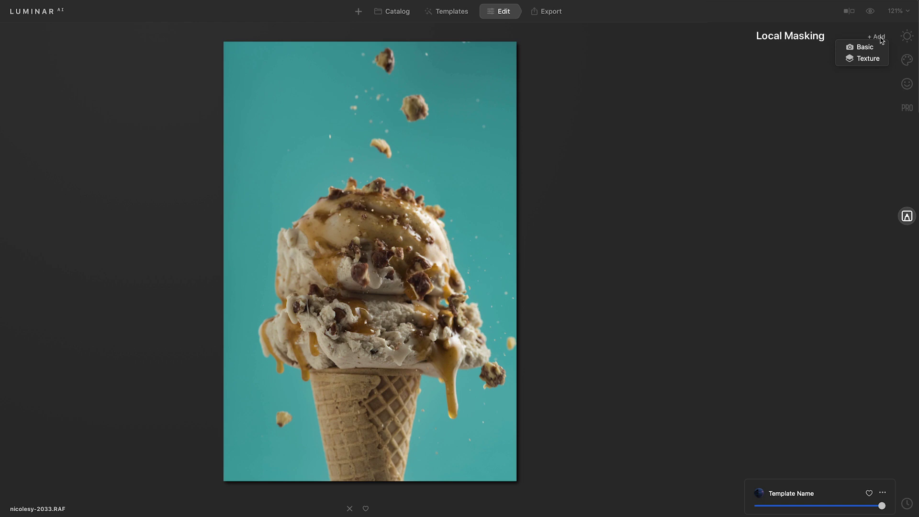
pyautogui.click(877, 47)
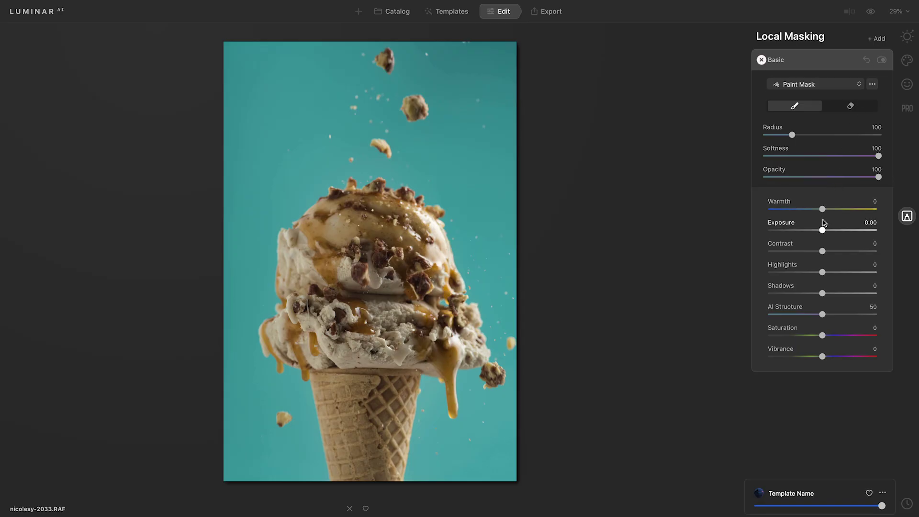
# Step: Give the mask Exposure 0.95, Highlights -46, Contrast 13, AI Structure 57, and compare it on and off
pyautogui.moveTo(822, 231); pyautogui.dragTo(833, 231)
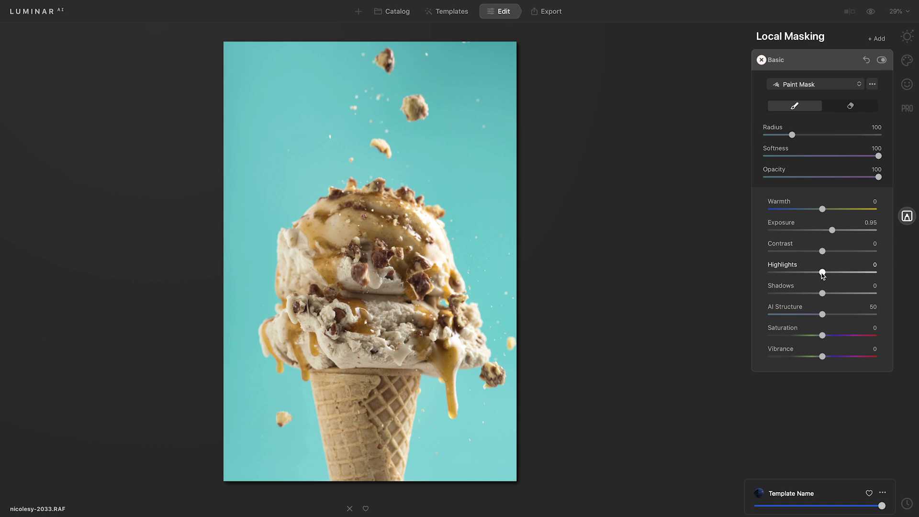
pyautogui.moveTo(823, 273); pyautogui.dragTo(798, 276)
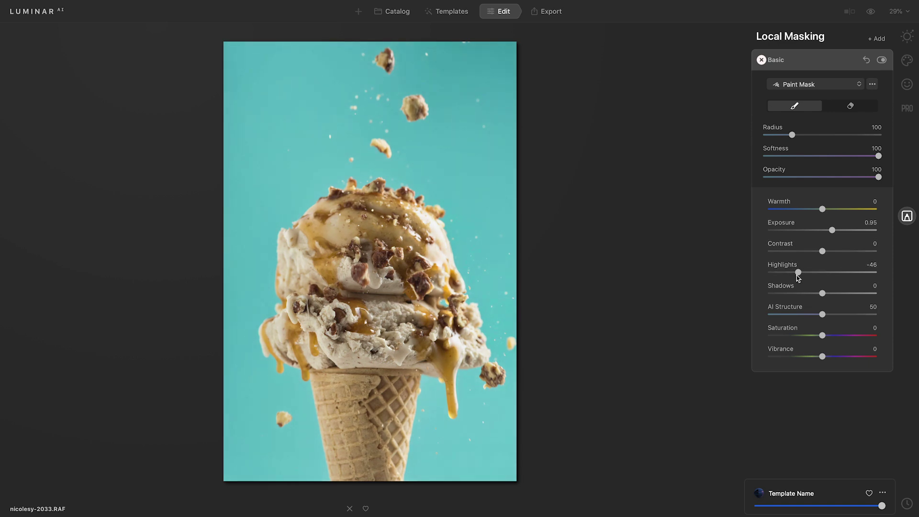
pyautogui.moveTo(822, 253); pyautogui.dragTo(830, 253)
pyautogui.moveTo(824, 317); pyautogui.dragTo(831, 316)
pyautogui.click(881, 61)
pyautogui.click(882, 60)
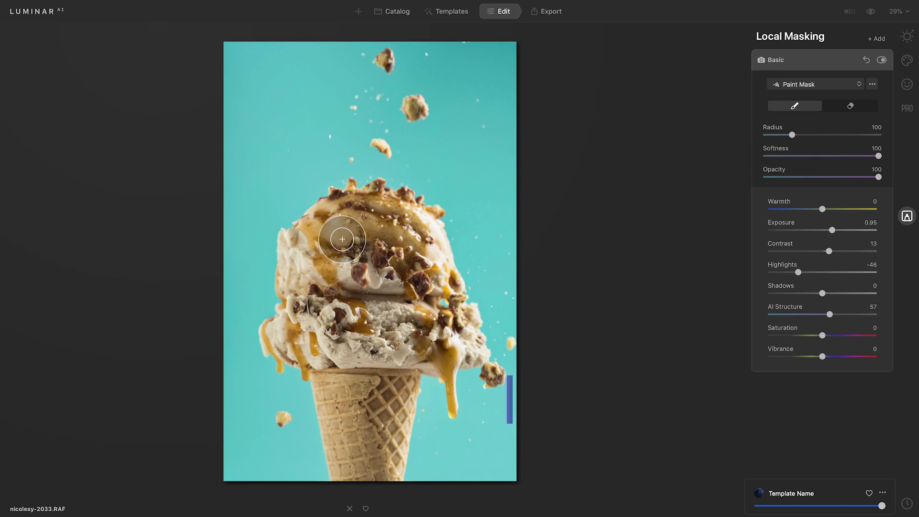
# Step: Paint the mask over the ice cream scoops with a 136 brush radius, then compare visibility
pyautogui.press(']')
pyautogui.press(']')
pyautogui.press(']')
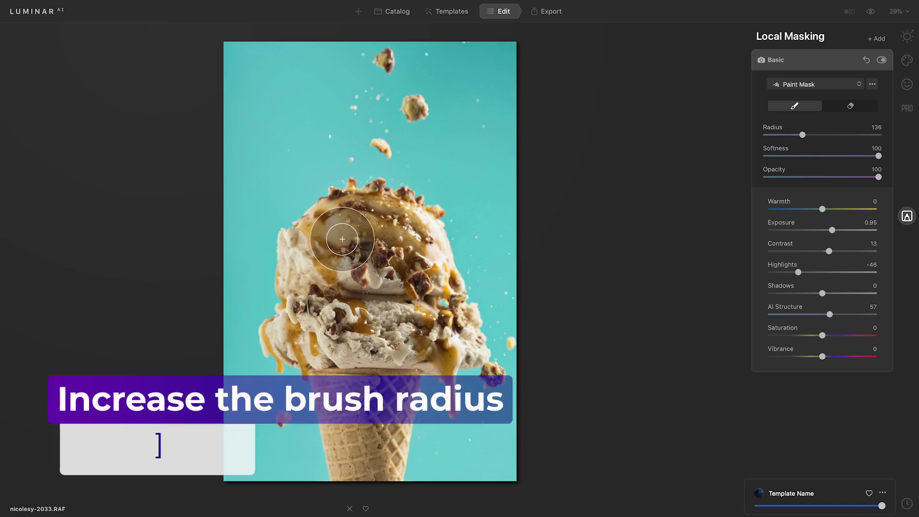
pyautogui.moveTo(342, 239)
pyautogui.mouseDown()
pyautogui.moveTo(328, 328)
pyautogui.moveTo(319, 256)
pyautogui.moveTo(358, 231)
pyautogui.moveTo(365, 322)
pyautogui.moveTo(348, 327)
pyautogui.mouseUp()
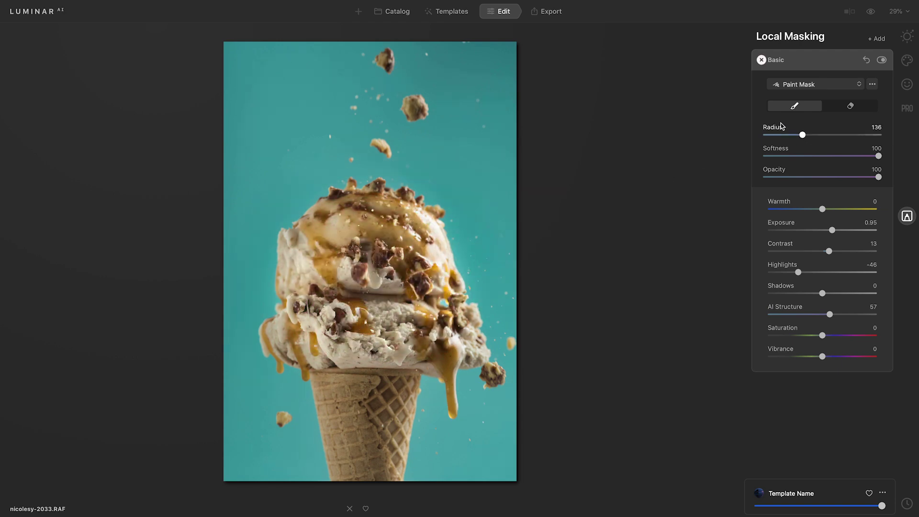
pyautogui.click(882, 60)
pyautogui.click(881, 60)
# Step: Apply Creative Mystical with Amount 40 and Shadows 60, then toggle it to compare
pyautogui.click(906, 60)
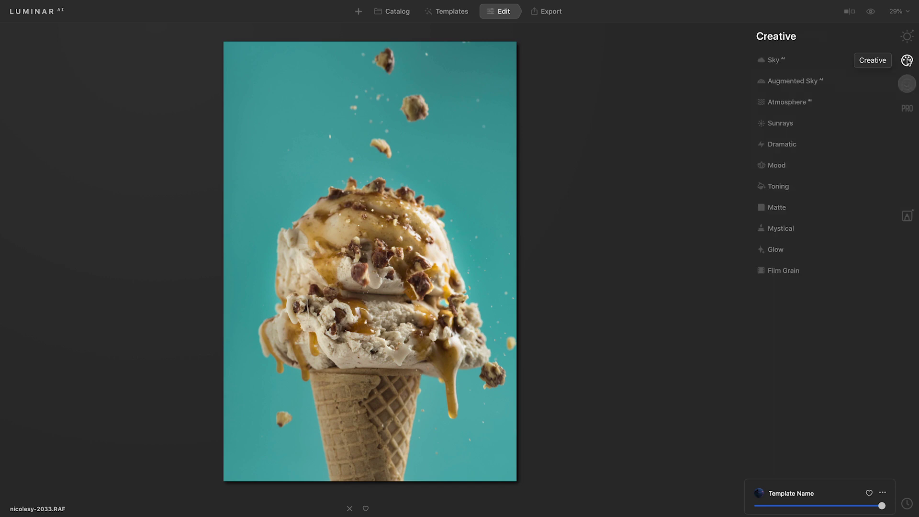
pyautogui.click(806, 229)
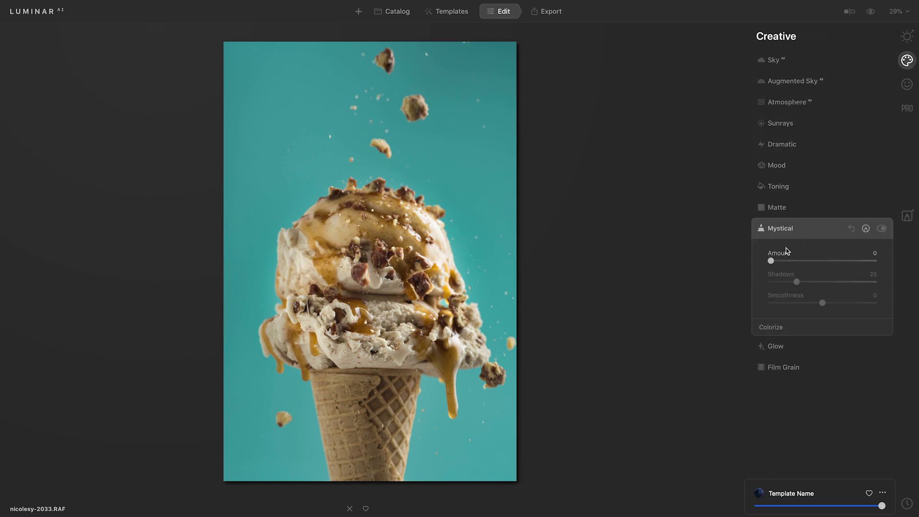
pyautogui.moveTo(772, 263); pyautogui.dragTo(814, 265)
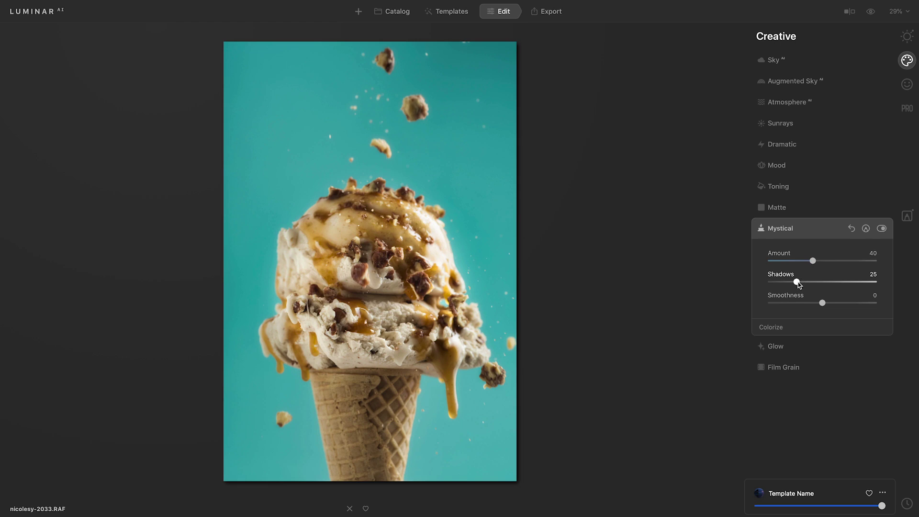
pyautogui.moveTo(799, 285); pyautogui.dragTo(837, 285)
pyautogui.click(881, 229)
pyautogui.click(882, 229)
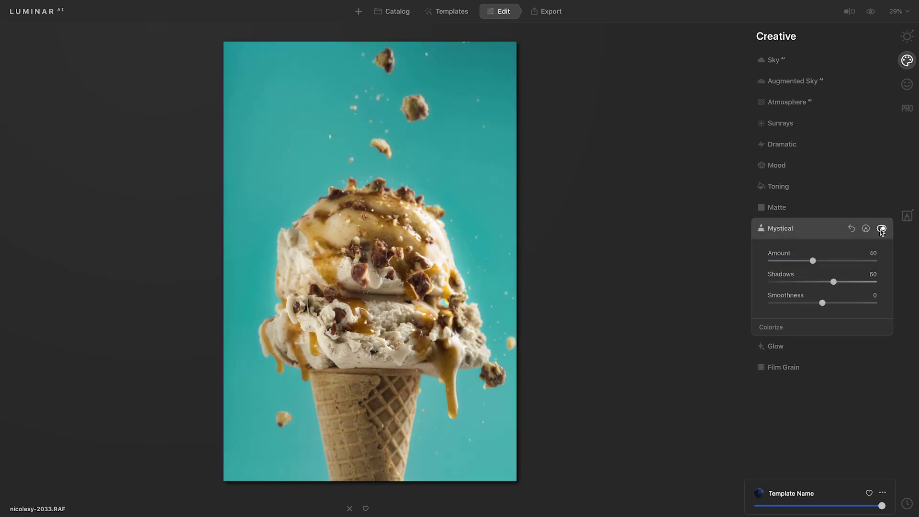